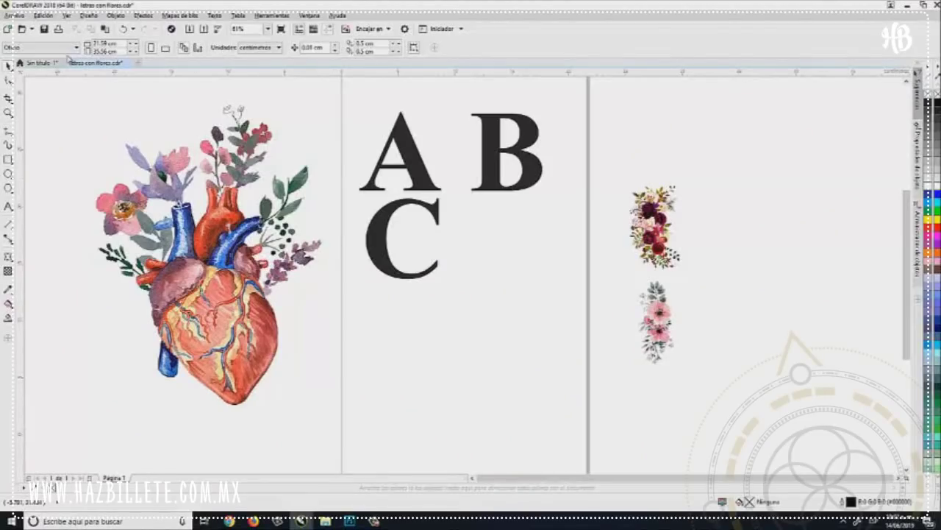
# Set the page size to Carta (letter).
pyautogui.click(73, 47)
pyautogui.click(29, 70)
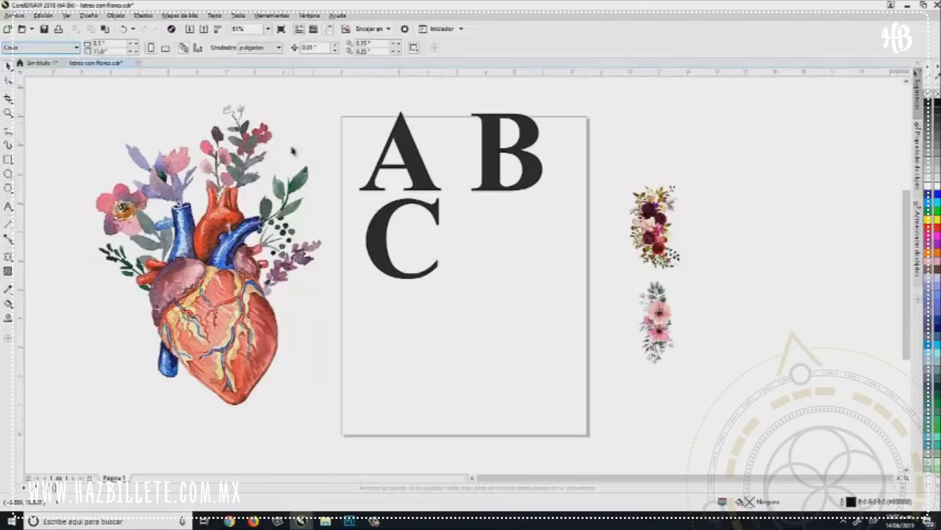
# Move the letters C and B off the page into the empty area on its right, above the flower bouquets.
pyautogui.moveTo(418, 212); pyautogui.dragTo(819, 105)
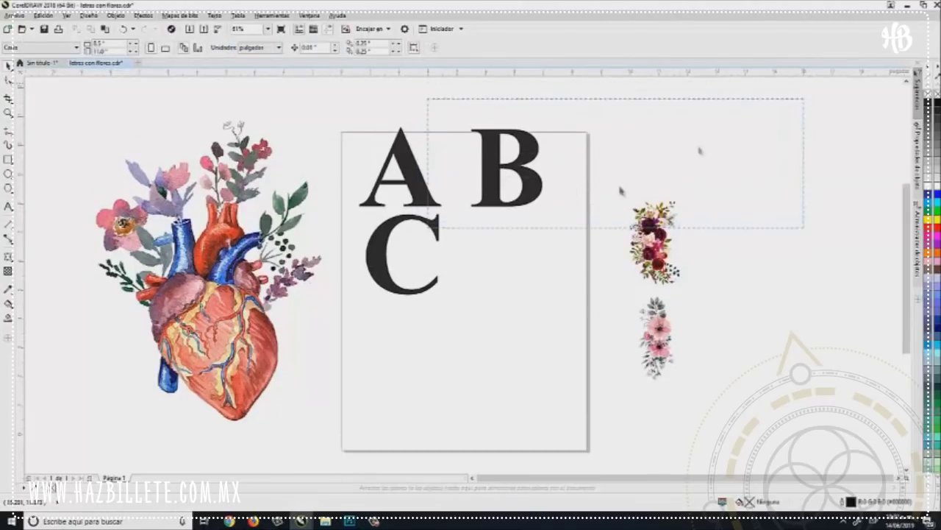
pyautogui.moveTo(431, 235); pyautogui.dragTo(829, 113)
pyautogui.click(403, 176)
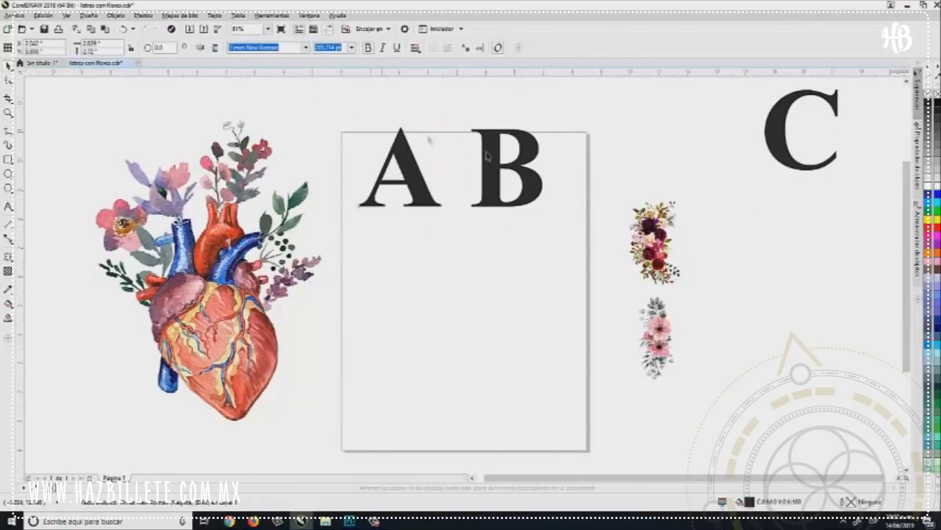
pyautogui.moveTo(513, 161); pyautogui.dragTo(698, 121)
pyautogui.moveTo(632, 244)
pyautogui.mouseDown()
pyautogui.moveTo(397, 200)
pyautogui.moveTo(594, 265)
pyautogui.moveTo(622, 237)
pyautogui.mouseUp()
pyautogui.click(517, 241)
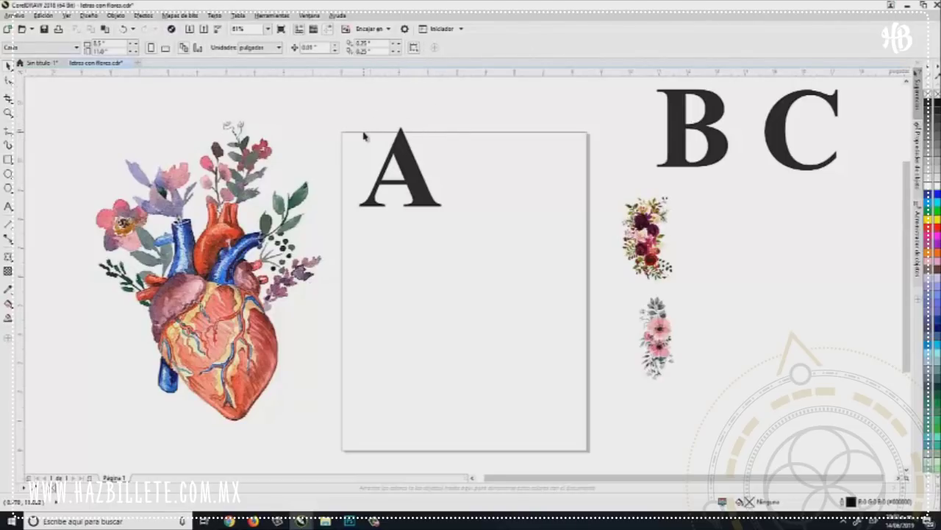
# Turn on the display of the page's printable area.
pyautogui.click(65, 18)
pyautogui.moveTo(190, 182)
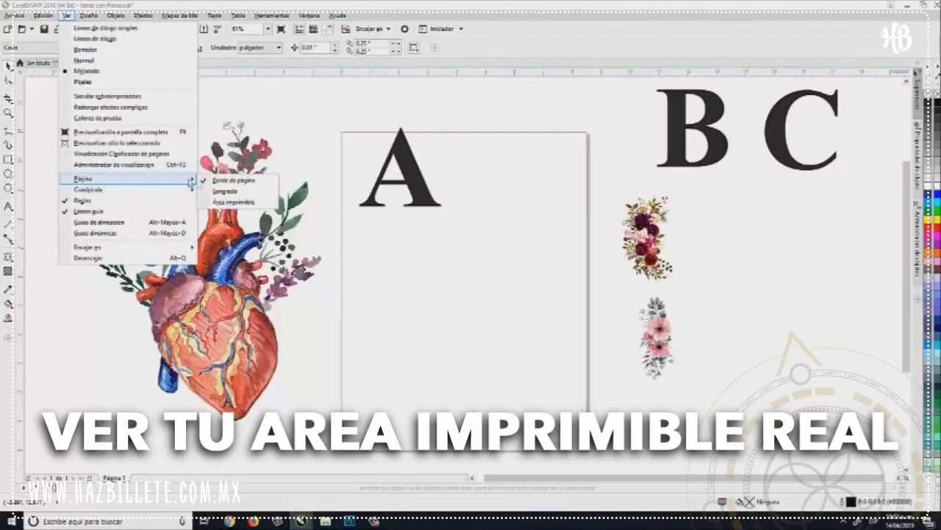
pyautogui.click(228, 201)
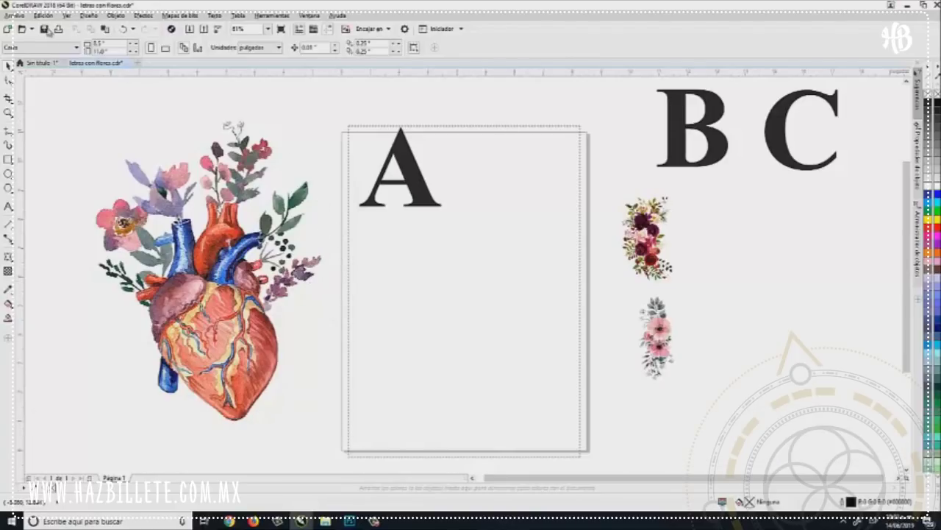
# Adjust the paper setup in the printer preferences to match the page, apply it, and close the print settings without printing.
pyautogui.click(19, 16)
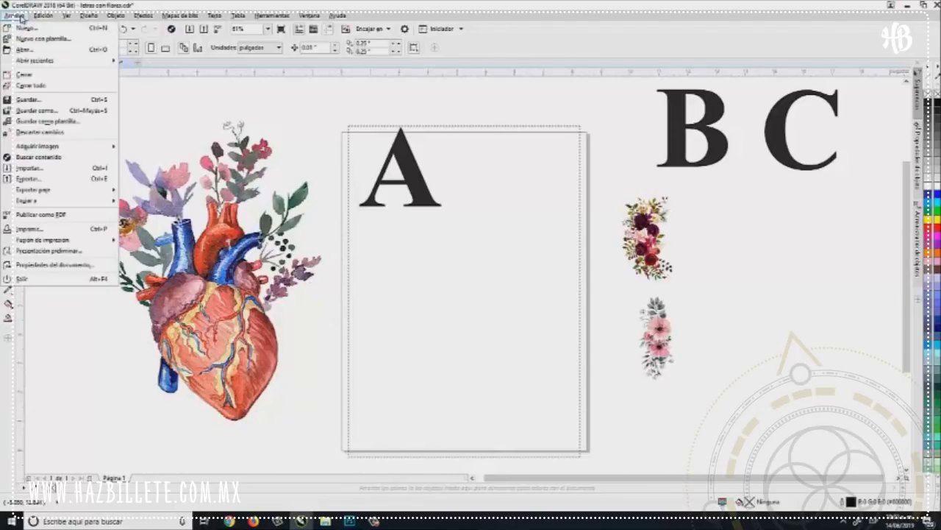
pyautogui.click(24, 229)
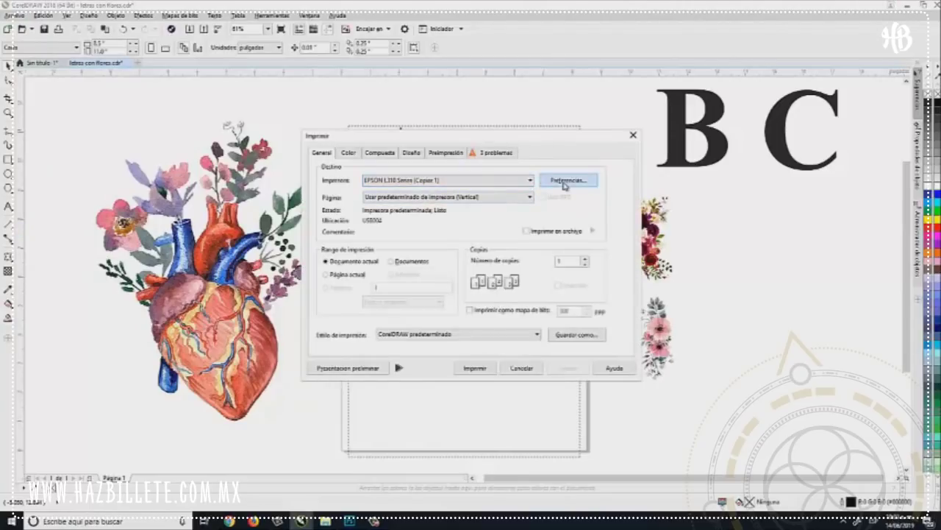
pyautogui.click(565, 186)
pyautogui.click(499, 223)
pyautogui.click(529, 239)
pyautogui.press('Up')
pyautogui.click(521, 431)
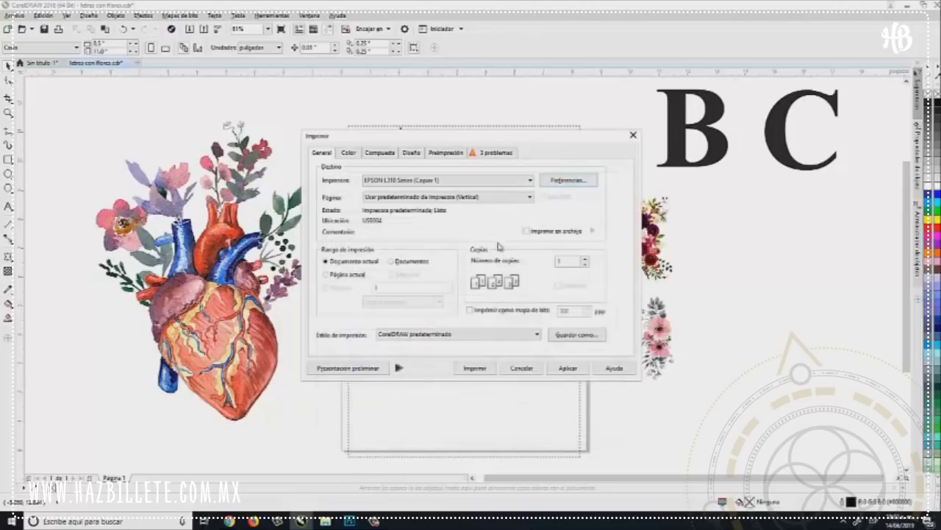
pyautogui.click(576, 371)
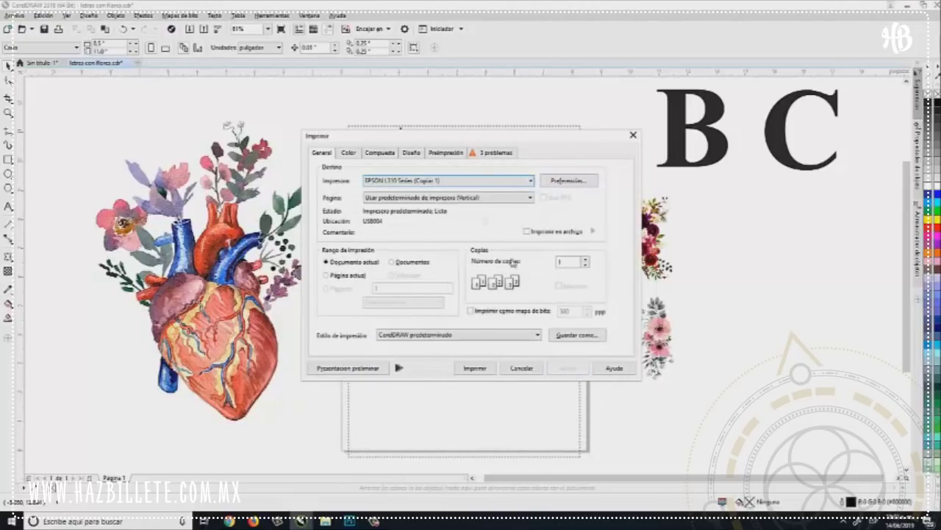
pyautogui.moveTo(409, 136); pyautogui.dragTo(212, 199)
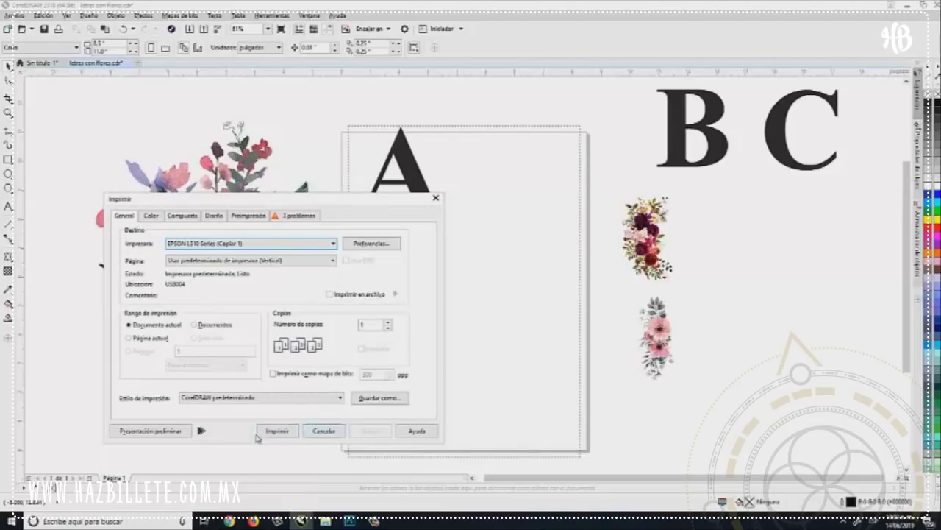
pyautogui.click(436, 198)
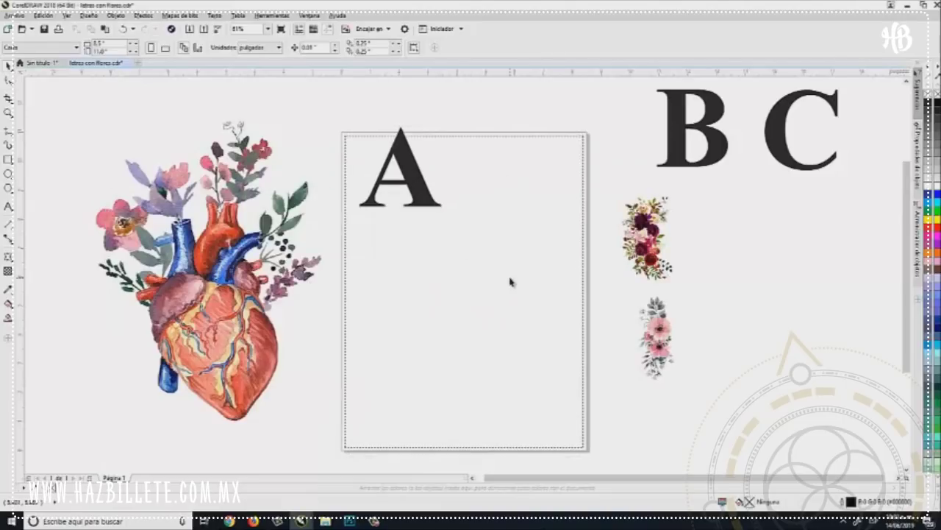
# Place a copy of the letter A off the page below the C, and select the A on the page.
pyautogui.moveTo(408, 165); pyautogui.dragTo(804, 229)
pyautogui.rightClick(804, 229)
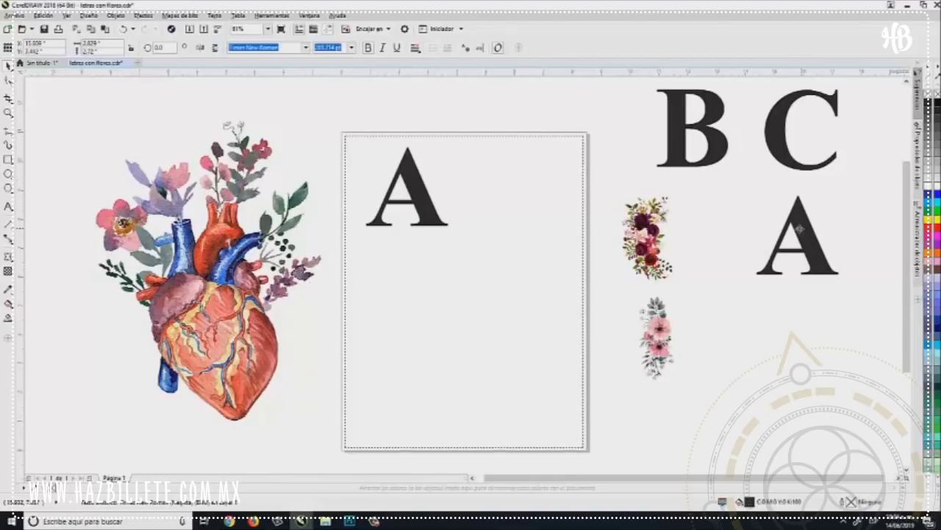
pyautogui.click(410, 206)
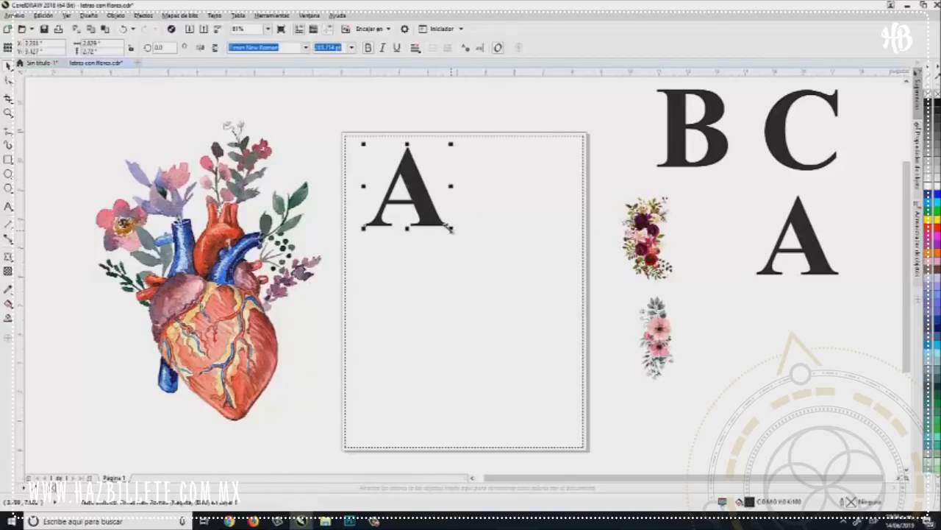
# Replace the text of the A on the page with a capital I.
pyautogui.doubleClick(426, 204)
pyautogui.press('BackSpace')
pyautogui.write('i')
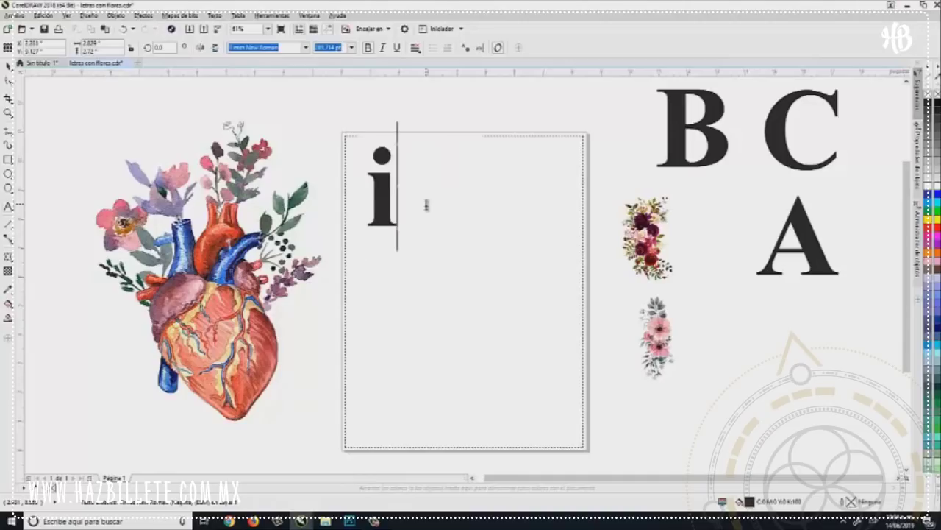
pyautogui.press('BackSpace')
pyautogui.write('I')
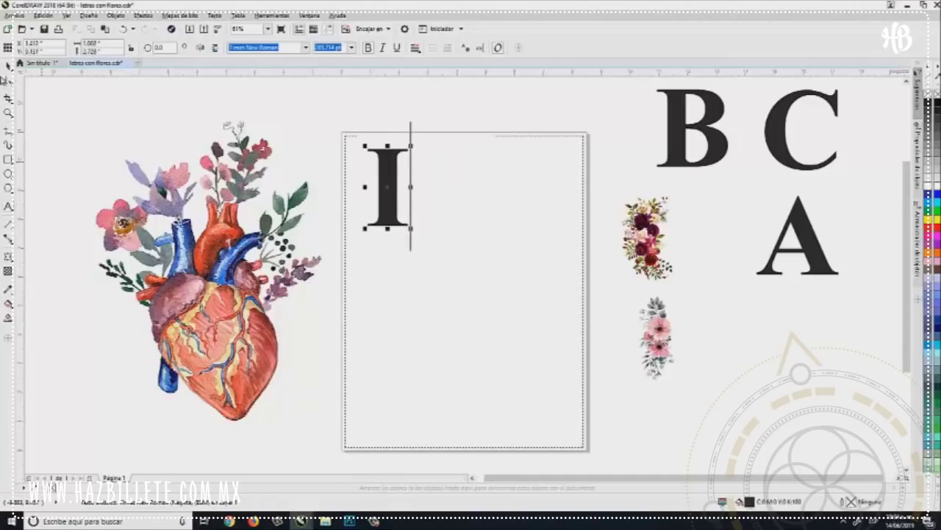
# Enlarge the letter I to about 10 inches tall and centre it within the printable area.
pyautogui.click(8, 65)
pyautogui.moveTo(410, 228); pyautogui.dragTo(584, 437)
pyautogui.moveTo(449, 299); pyautogui.dragTo(467, 293)
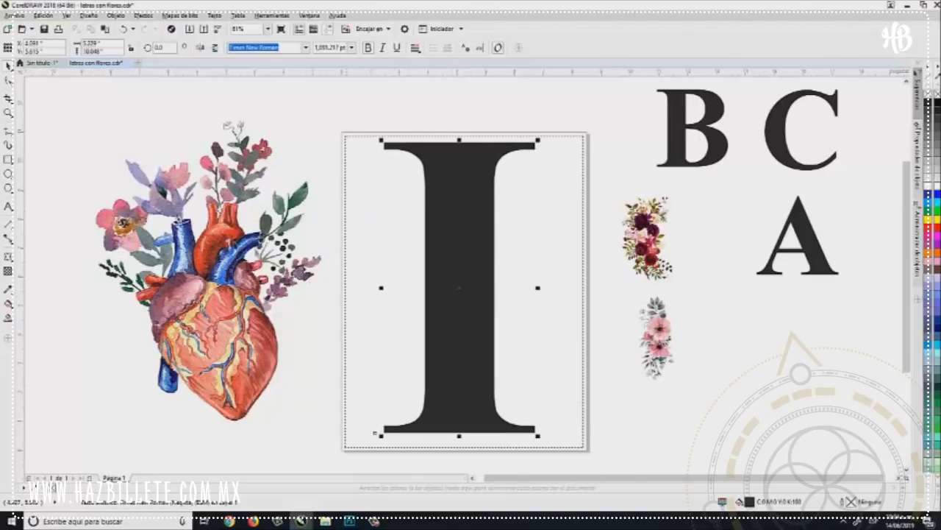
# Enlarge the dark red rose bouquet to about 3.6 by 6.2 inches and place it at the page's right edge.
pyautogui.moveTo(657, 228); pyautogui.dragTo(440, 220)
pyautogui.moveTo(460, 274); pyautogui.dragTo(564, 367)
pyautogui.moveTo(461, 291); pyautogui.dragTo(625, 264)
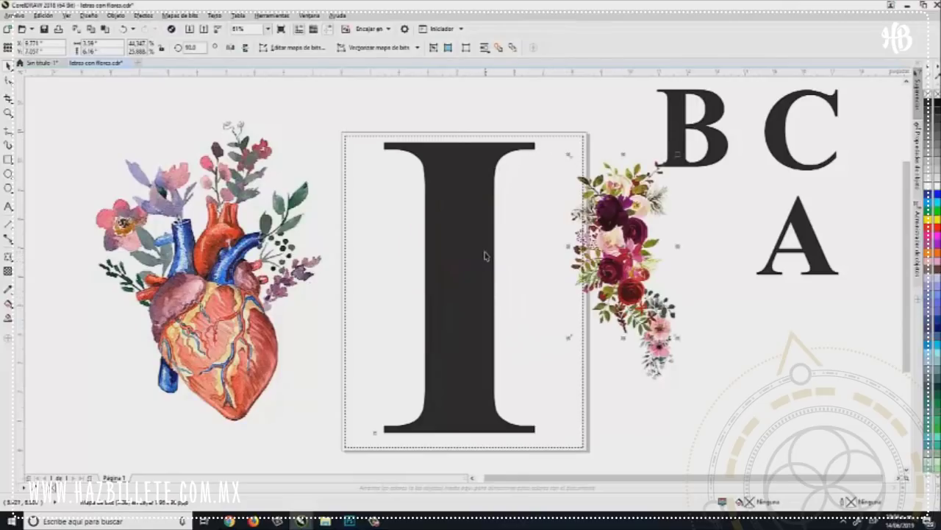
# Narrow the letter I to about 4.1 inches wide and recentre it on the page.
pyautogui.click(485, 256)
pyautogui.moveTo(539, 289); pyautogui.dragTo(506, 291)
pyautogui.moveTo(457, 264); pyautogui.dragTo(471, 261)
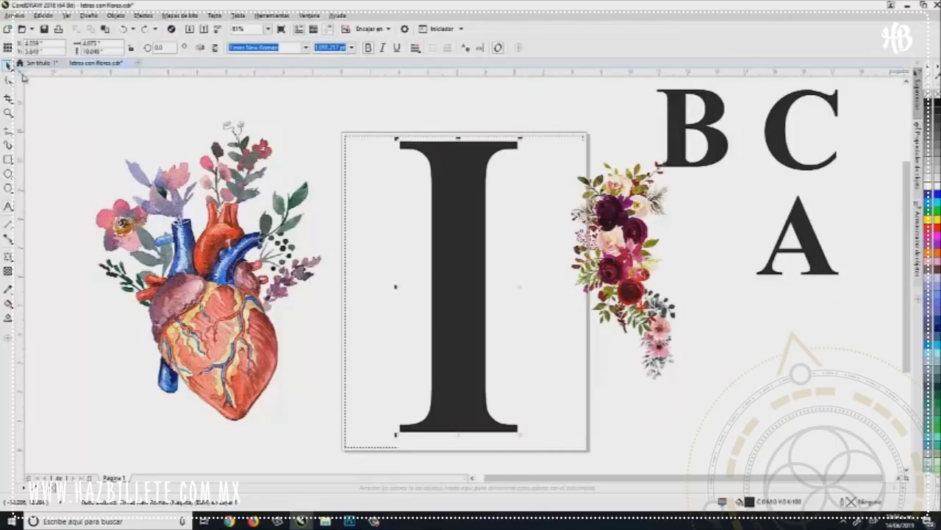
# Try the rose bouquet over the middle of the letter I, and return it to the page's right edge.
pyautogui.moveTo(610, 241); pyautogui.dragTo(481, 278)
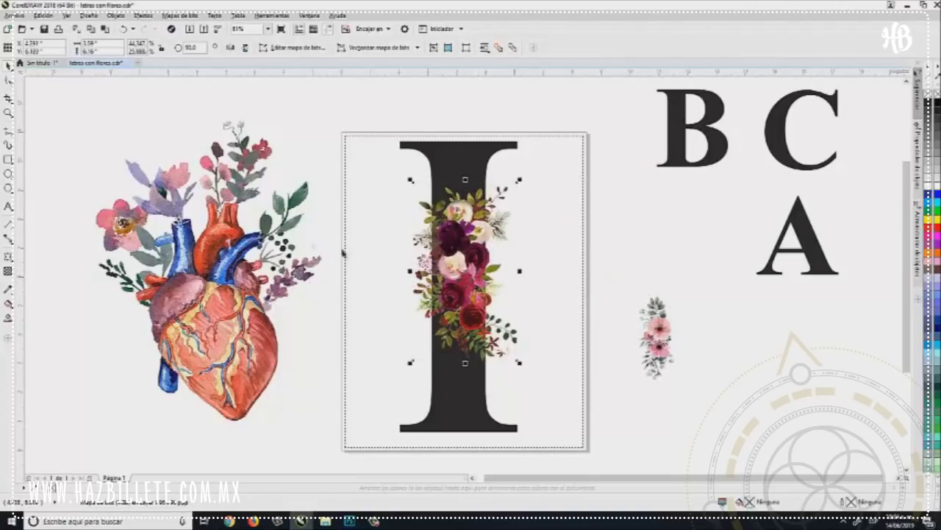
pyautogui.moveTo(233, 252); pyautogui.dragTo(169, 137)
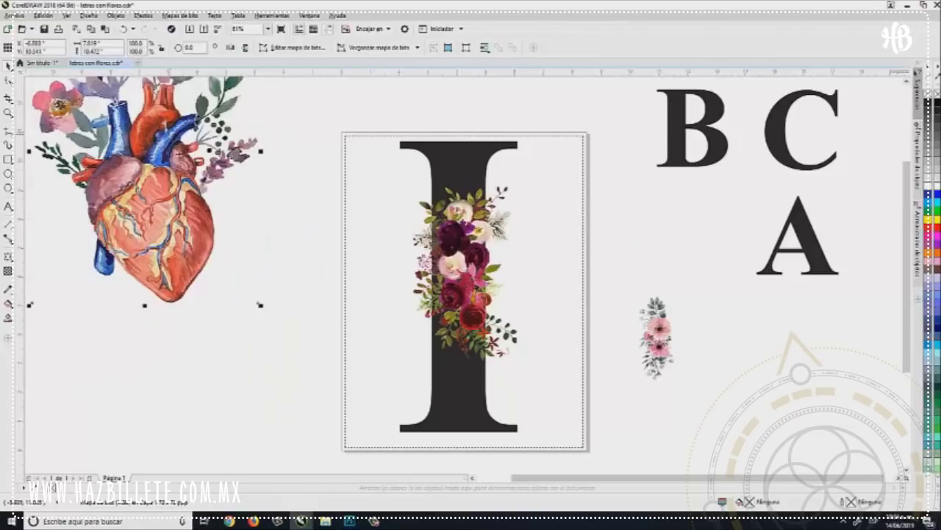
pyautogui.hotkey('ctrl', 'z')
pyautogui.moveTo(478, 265); pyautogui.dragTo(641, 263)
# Scale the floral heart illustration down to about 53.5% and place it at the middle of the letter I.
pyautogui.moveTo(221, 258); pyautogui.dragTo(162, 84)
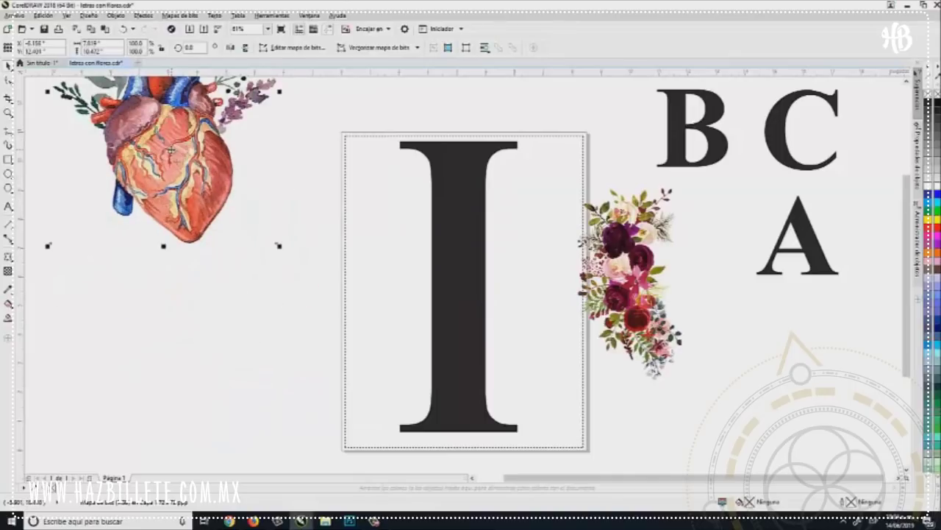
pyautogui.click(254, 319)
pyautogui.moveTo(211, 185); pyautogui.dragTo(298, 338)
pyautogui.moveTo(132, 91); pyautogui.dragTo(239, 233)
pyautogui.moveTo(326, 362); pyautogui.dragTo(472, 325)
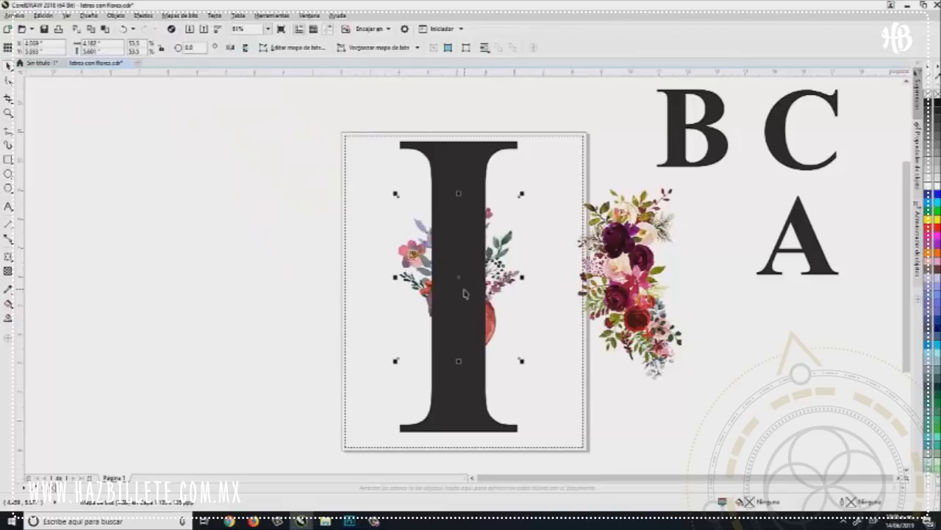
# Bring the heart illustration in front of the letter I, enlarge it to about 66%, and position it over the stem.
pyautogui.moveTo(442, 266); pyautogui.dragTo(418, 266)
pyautogui.rightClick(401, 268)
pyautogui.moveTo(491, 414)
pyautogui.click(553, 407)
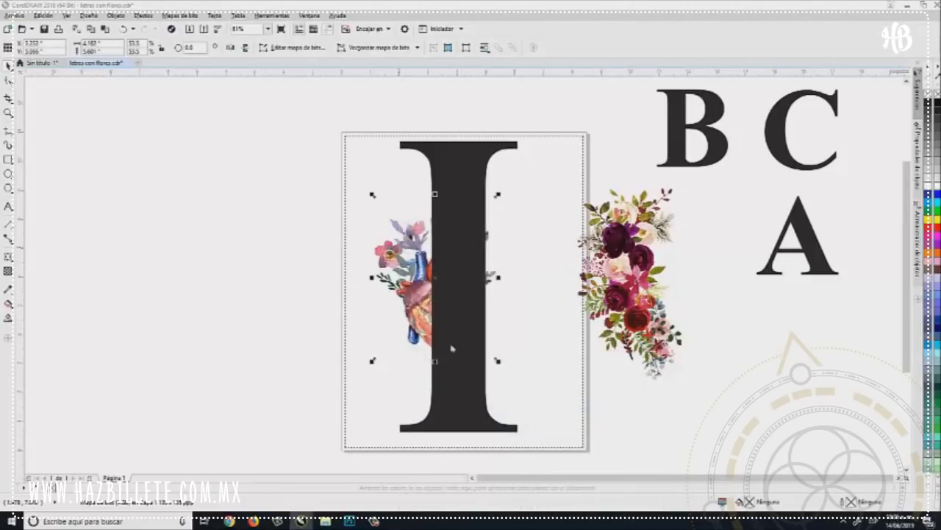
pyautogui.click(492, 282)
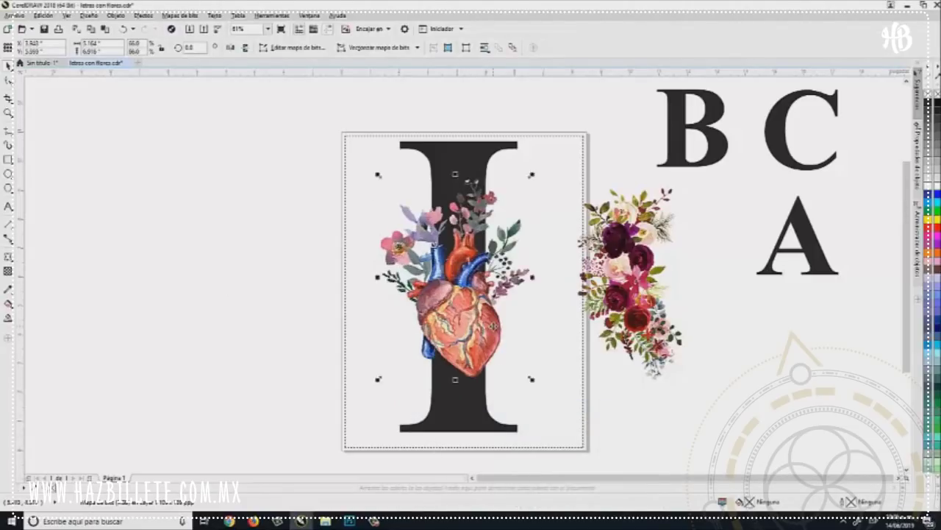
pyautogui.click(493, 325)
pyautogui.click(312, 193)
# Move the heart off the page to the upper left and the rose bouquet farther off to the right.
pyautogui.moveTo(487, 284); pyautogui.dragTo(224, 174)
pyautogui.click(451, 221)
pyautogui.moveTo(636, 219); pyautogui.dragTo(731, 286)
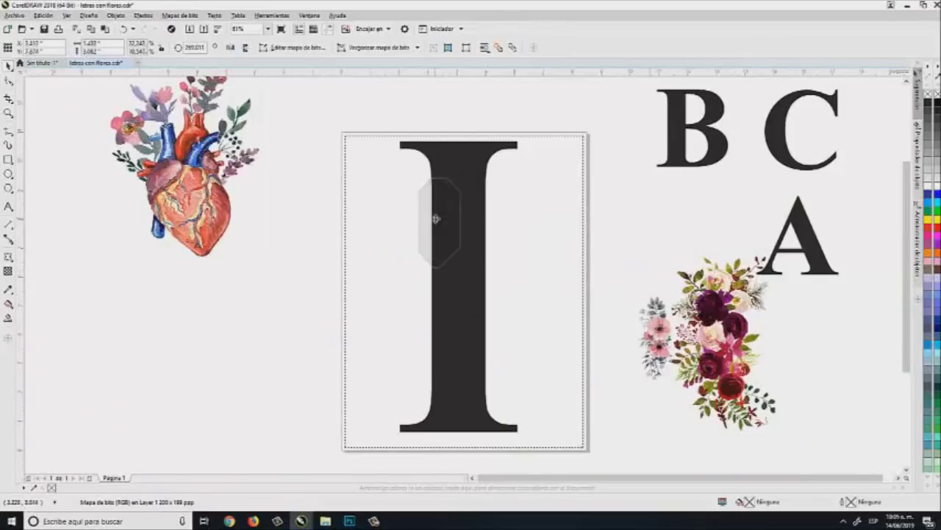
# Enlarge the pink flower bouquet to about 3.2 by 7 inches and place it at the page's right edge.
pyautogui.moveTo(436, 218); pyautogui.dragTo(436, 218)
pyautogui.moveTo(464, 269); pyautogui.dragTo(548, 383)
pyautogui.moveTo(484, 302); pyautogui.dragTo(464, 297)
pyautogui.moveTo(464, 297); pyautogui.dragTo(598, 330)
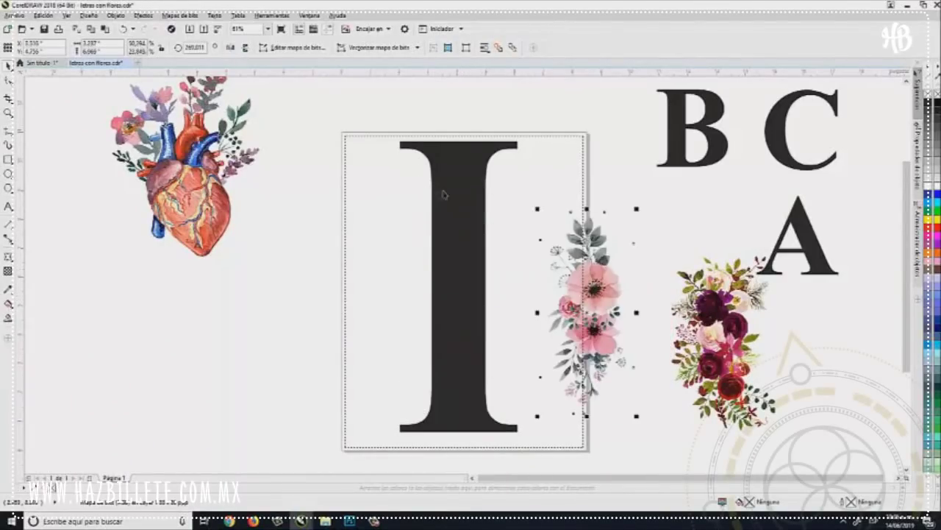
# Replace the letter I on the page with a capital M made from a copy of the B.
pyautogui.moveTo(449, 194); pyautogui.dragTo(444, 192)
pyautogui.press('Delete')
pyautogui.moveTo(678, 140); pyautogui.dragTo(396, 244)
pyautogui.rightClick(396, 244)
pyautogui.doubleClick(398, 241)
pyautogui.doubleClick(413, 239)
pyautogui.write('M')
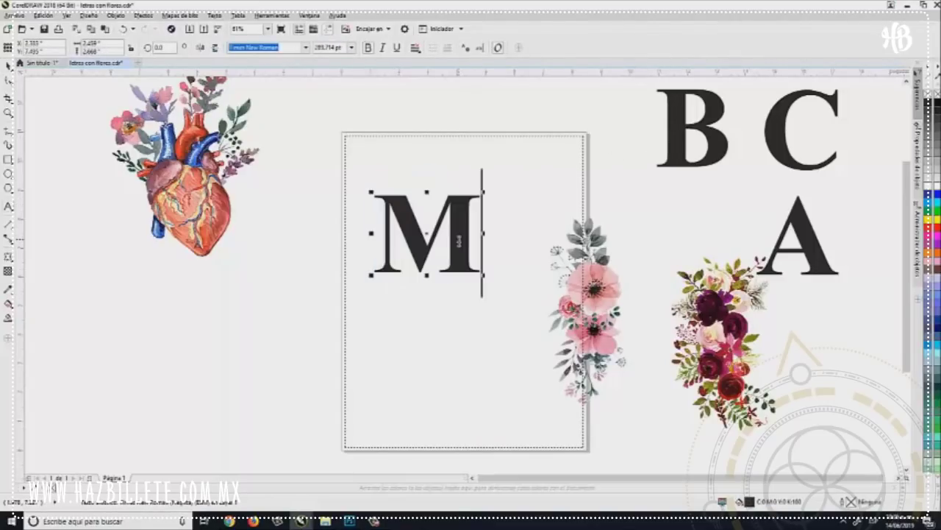
# Enlarge the letter M to the printable width and stretch it taller, to about 7.8 by 7.9 inches.
pyautogui.click(10, 66)
pyautogui.moveTo(483, 275); pyautogui.dragTo(581, 347)
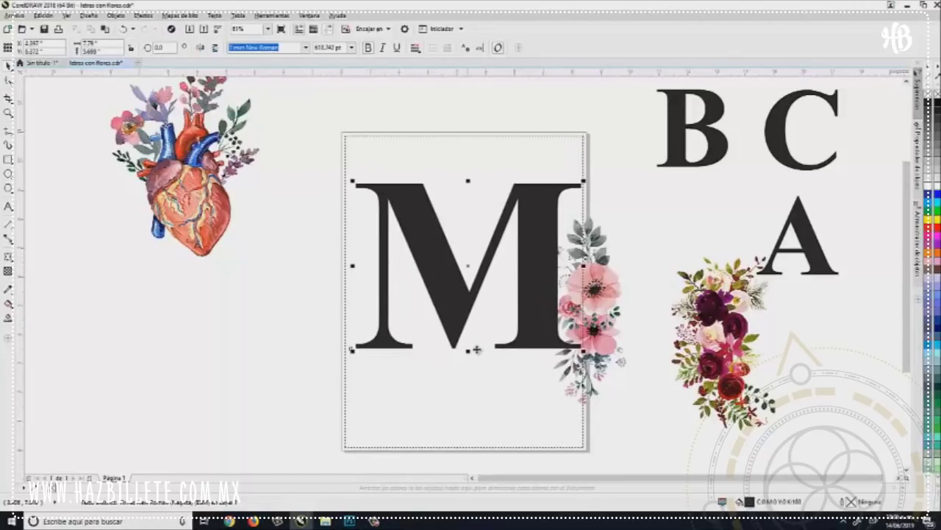
pyautogui.moveTo(468, 352); pyautogui.dragTo(458, 413)
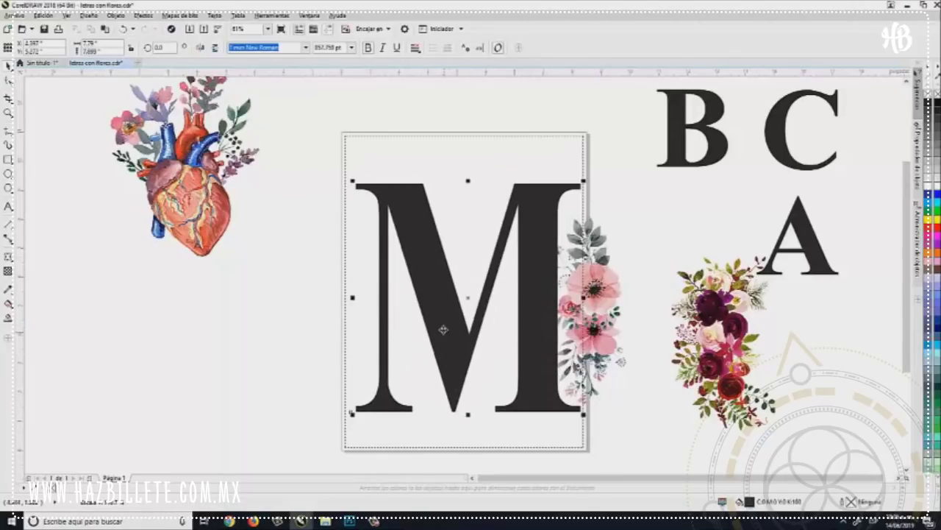
# Place the pink flower bouquet over the M's right stem and bring it to the front.
pyautogui.moveTo(601, 296); pyautogui.dragTo(541, 278)
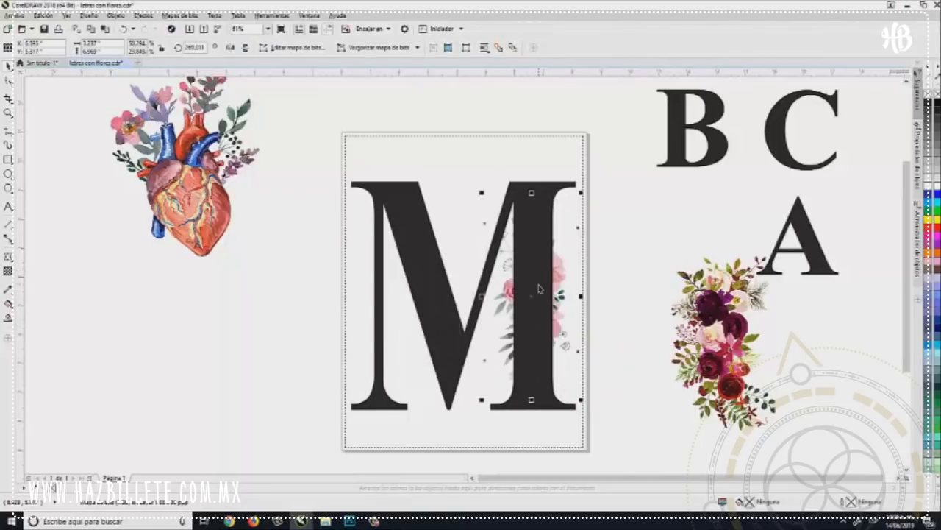
pyautogui.hotkey('shift', 'pageup')
pyautogui.press('Escape')
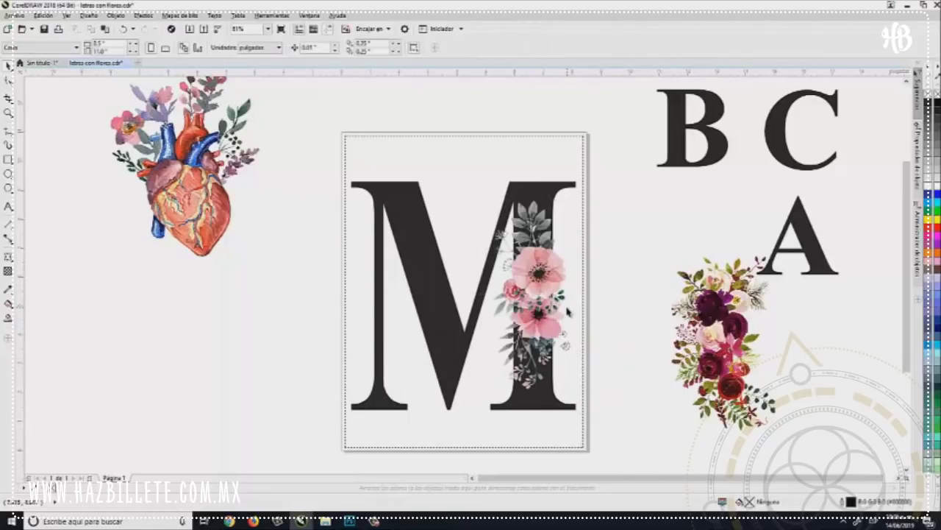
# Move the pink bouquet off the page to the right and delete the letter M.
pyautogui.moveTo(559, 295); pyautogui.dragTo(653, 294)
pyautogui.press('Delete')
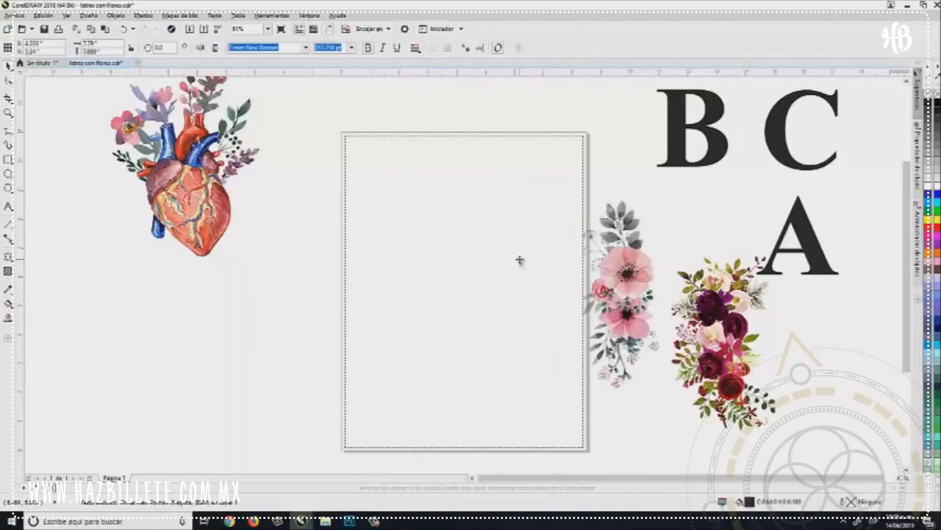
pyautogui.click(417, 269)
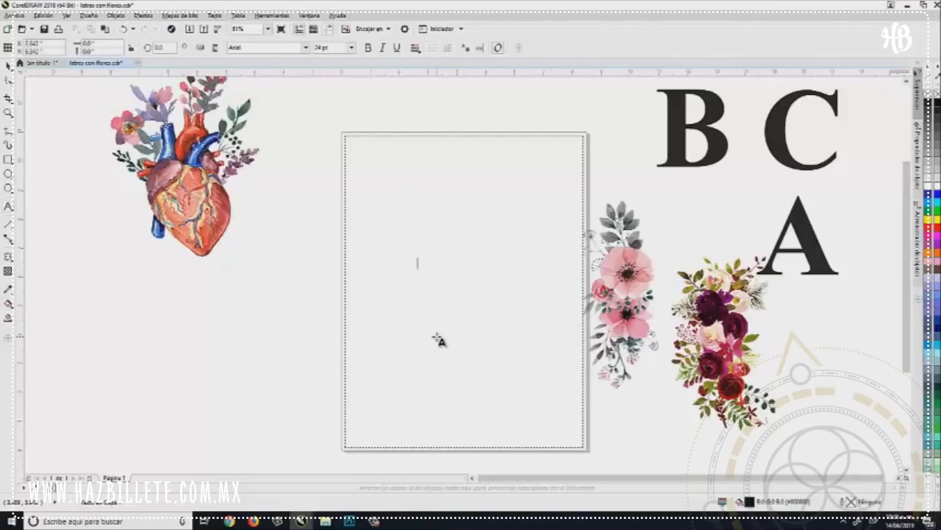
pyautogui.write('g')
pyautogui.click(6, 67)
pyautogui.press('Delete')
# Place a copy of the letter B on the page and enlarge it to about 6.4 by 7 inches.
pyautogui.moveTo(686, 141); pyautogui.dragTo(383, 226)
pyautogui.rightClick(384, 227)
pyautogui.moveTo(427, 260); pyautogui.dragTo(517, 311)
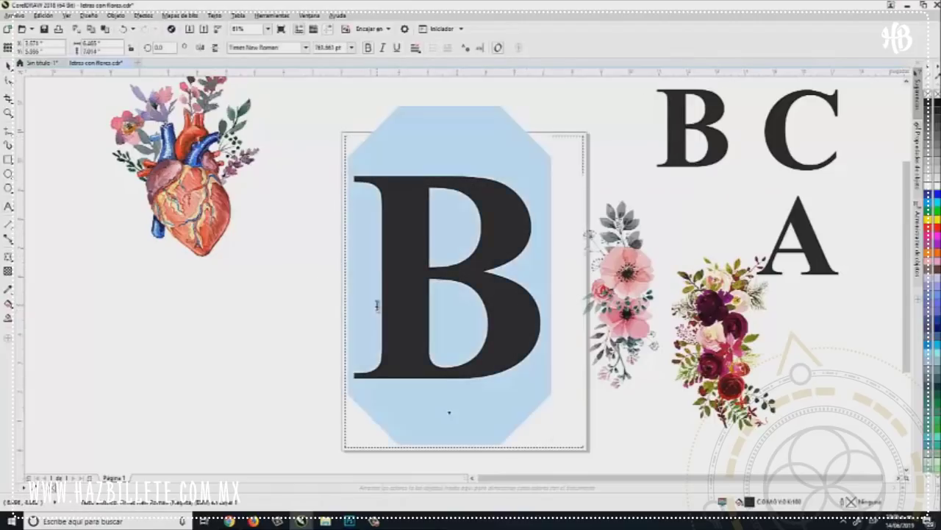
# Replace the letter B on the page with a G and stretch it to about 7.1 by 9.7 inches.
pyautogui.write('G')
pyautogui.click(8, 67)
pyautogui.moveTo(471, 169); pyautogui.dragTo(482, 137)
pyautogui.moveTo(537, 354); pyautogui.dragTo(534, 367)
# Place the heart illustration over the G's left curve and send the letter behind it.
pyautogui.moveTo(184, 214); pyautogui.dragTo(447, 378)
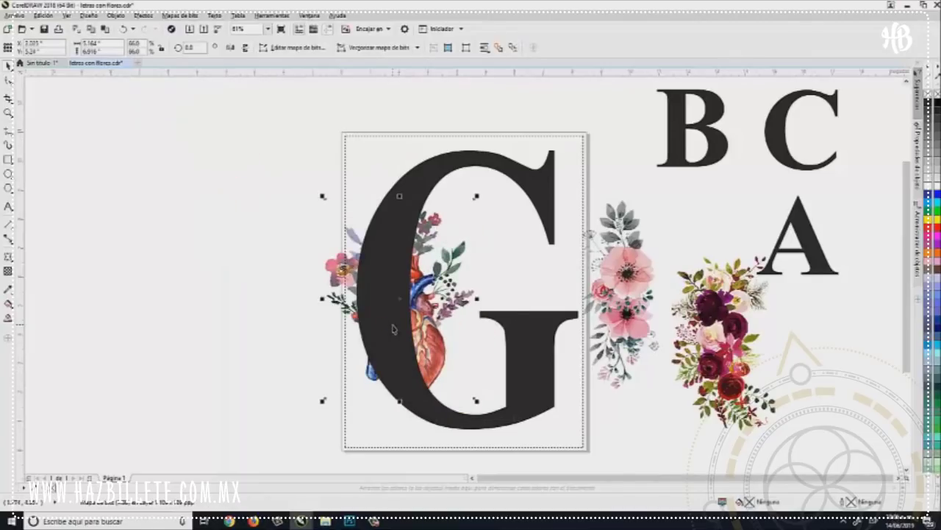
pyautogui.click(392, 328)
pyautogui.hotkey('shift', 'pagedown')
pyautogui.moveTo(390, 326); pyautogui.dragTo(374, 309)
pyautogui.click(506, 347)
pyautogui.click(511, 350)
# Move the heart off the page to the left and place the burgundy bouquet in front of the G's left curve.
pyautogui.moveTo(380, 309); pyautogui.dragTo(208, 296)
pyautogui.moveTo(697, 356); pyautogui.dragTo(377, 295)
pyautogui.hotkey('shift', 'pageup')
pyautogui.press('Escape')
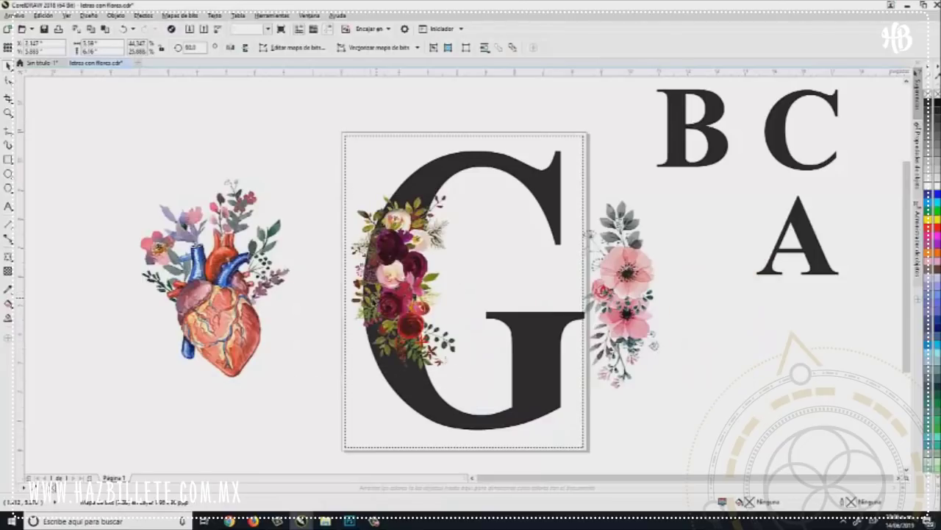
pyautogui.moveTo(382, 305); pyautogui.dragTo(374, 311)
# Narrow the letter G slightly and shift the burgundy bouquet to the right along its left curve.
pyautogui.click(460, 176)
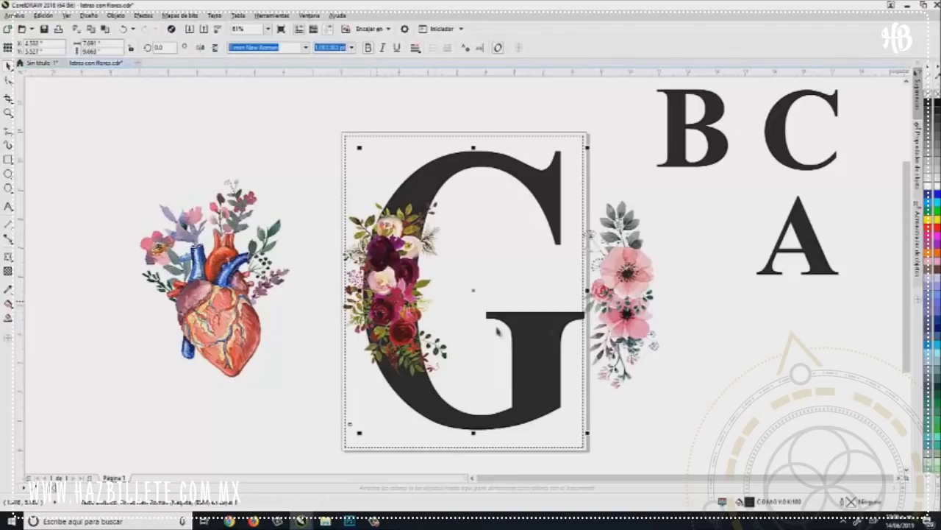
pyautogui.moveTo(586, 290); pyautogui.dragTo(570, 290)
pyautogui.click(400, 277)
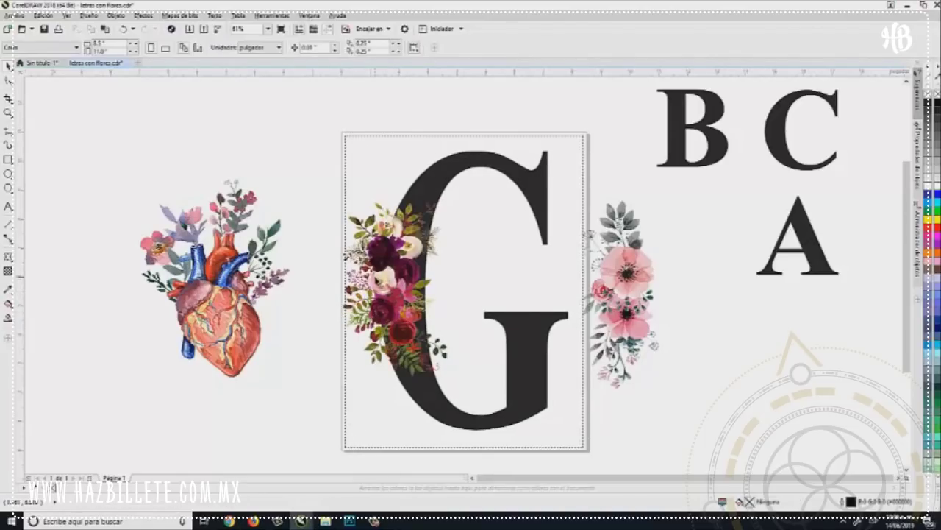
pyautogui.moveTo(375, 287); pyautogui.dragTo(389, 288)
# Delete the G, place a copy of the letter B on the page and change its text to X.
pyautogui.click(519, 346)
pyautogui.press('Delete')
pyautogui.moveTo(677, 151); pyautogui.dragTo(385, 235)
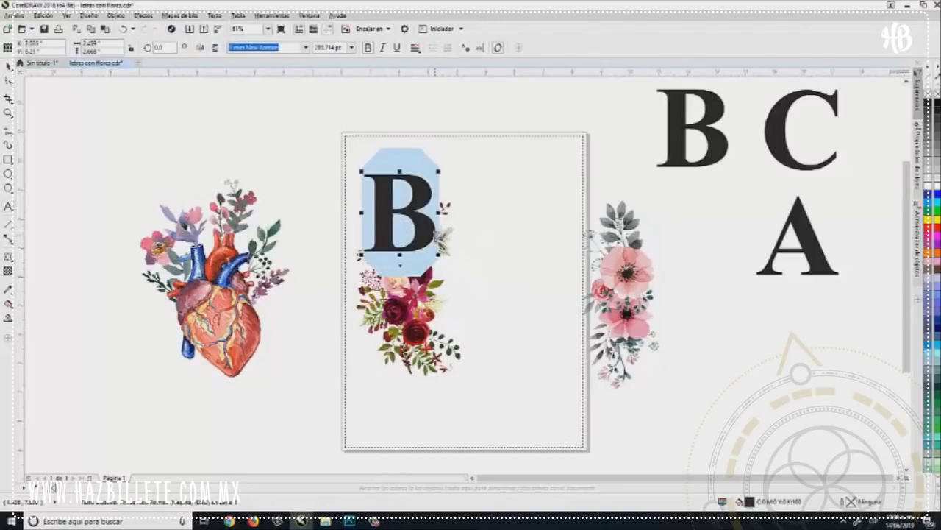
pyautogui.write('X')
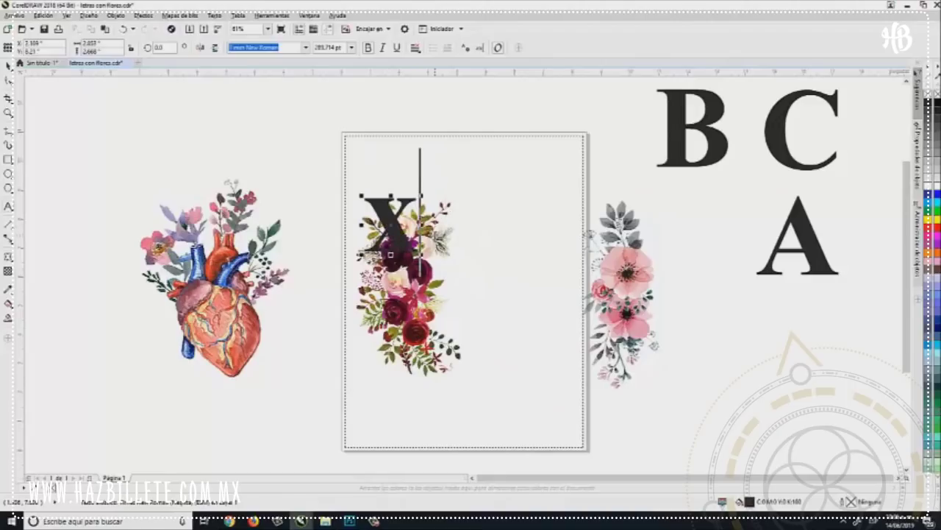
pyautogui.write('X')
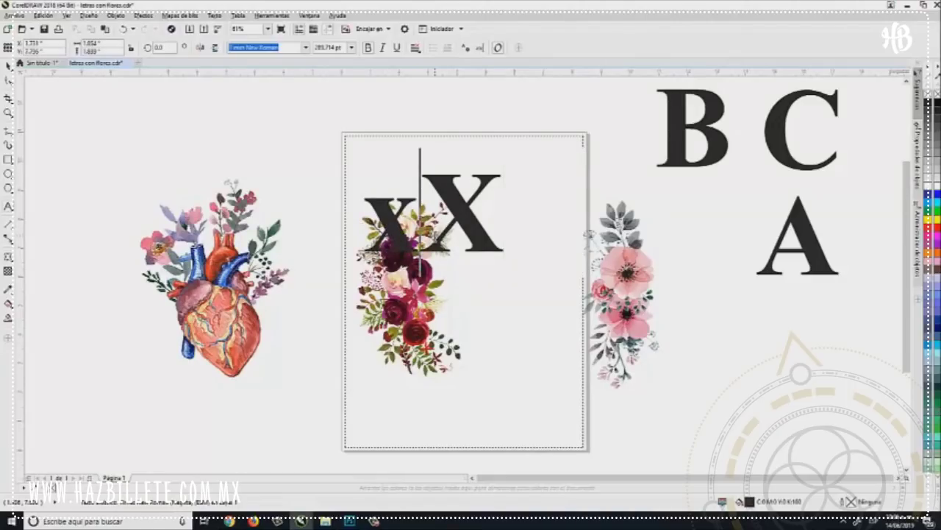
pyautogui.press('BackSpace')
pyautogui.click(9, 67)
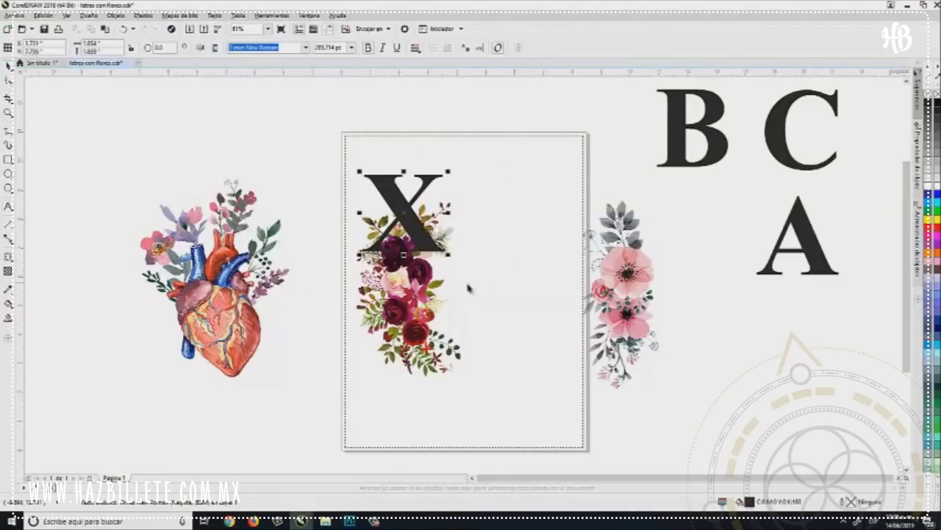
# Enlarge the letter X and stretch it taller to about 7.4 by 9.9 inches within the printable area.
pyautogui.moveTo(450, 254); pyautogui.dragTo(579, 406)
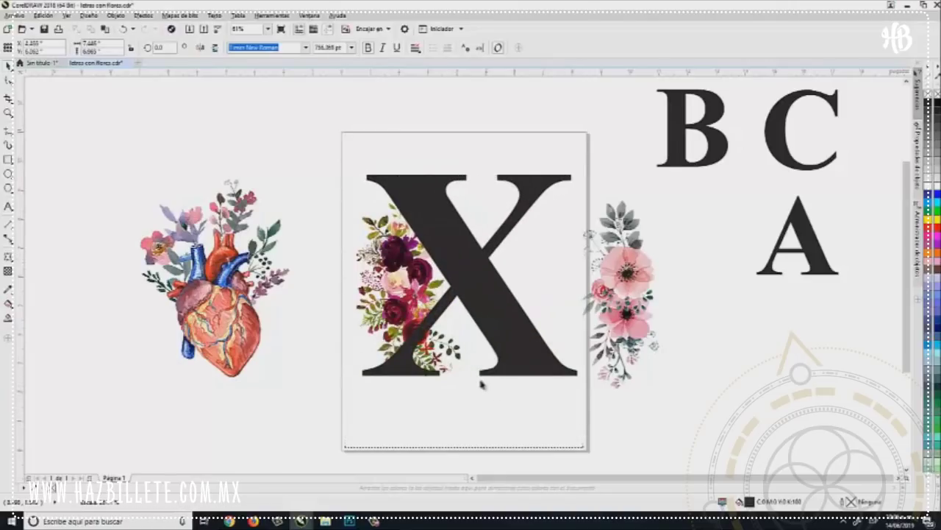
pyautogui.moveTo(470, 378); pyautogui.dragTo(471, 439)
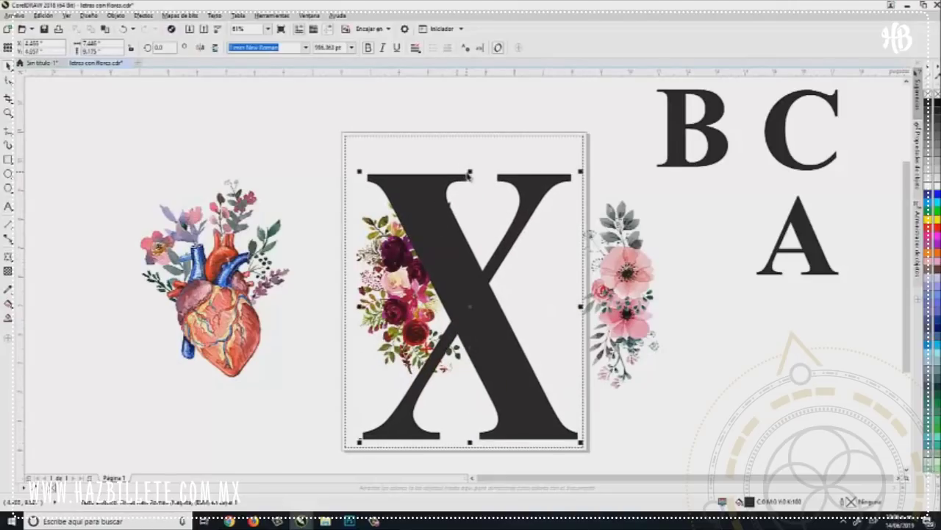
pyautogui.moveTo(470, 163); pyautogui.dragTo(471, 149)
pyautogui.moveTo(447, 229); pyautogui.dragTo(444, 228)
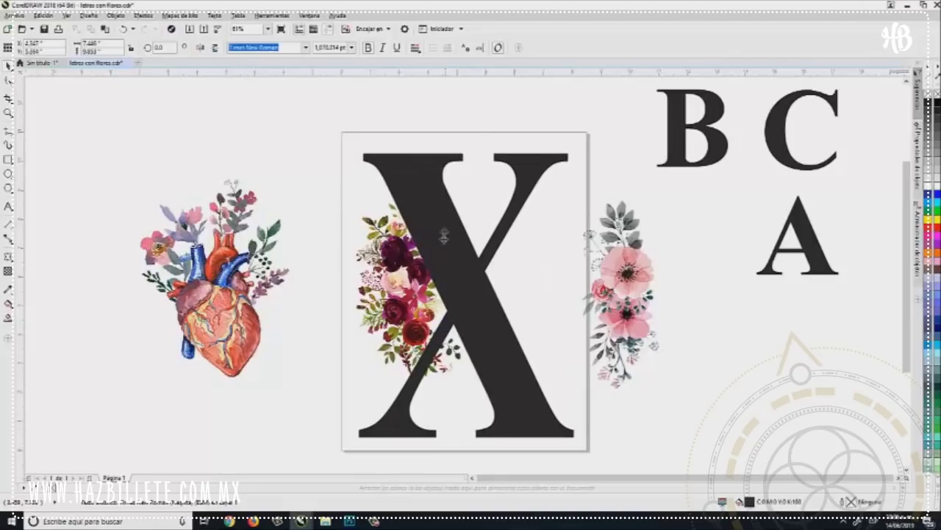
# Bring the burgundy bouquet in front of the X and rotate it to about 111.6° along the letter's thick diagonal.
pyautogui.click(404, 273)
pyautogui.click(404, 273)
pyautogui.click(403, 273)
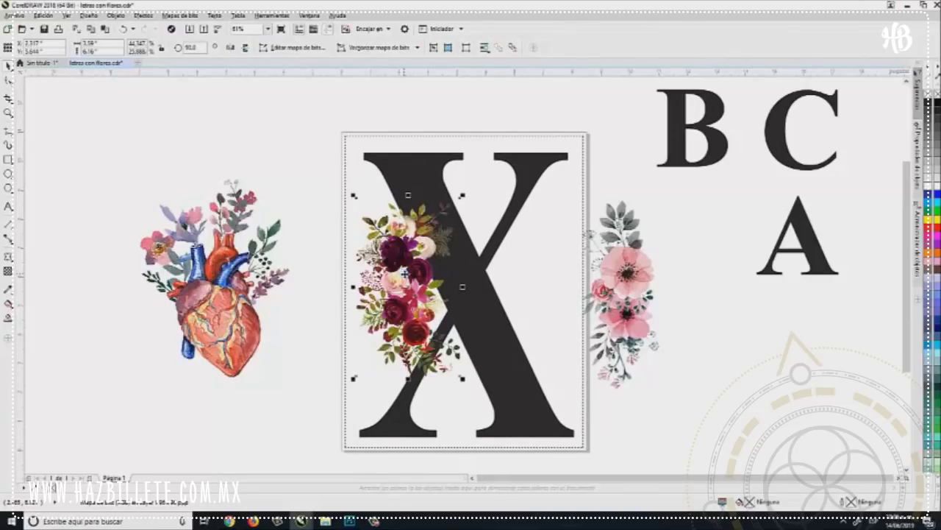
pyautogui.moveTo(463, 379); pyautogui.dragTo(519, 359)
pyautogui.moveTo(425, 316); pyautogui.dragTo(492, 331)
pyautogui.click(503, 339)
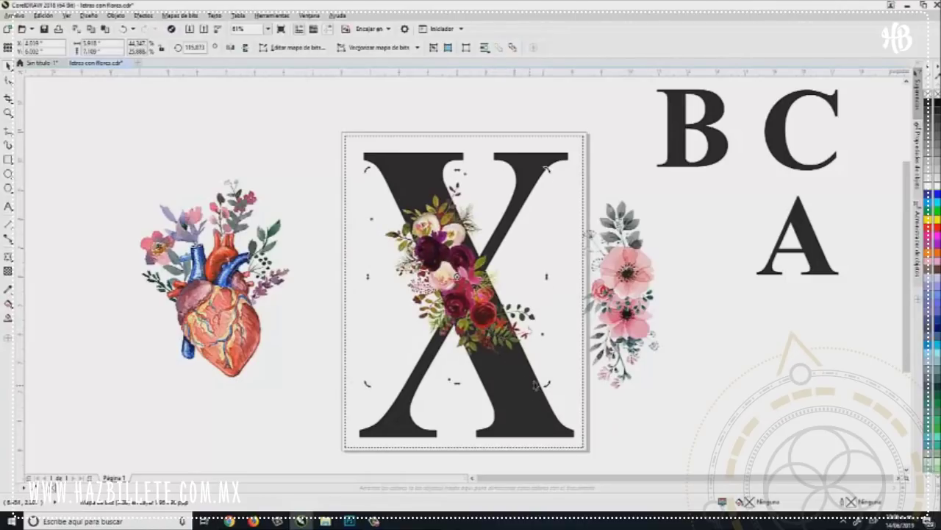
pyautogui.moveTo(546, 382); pyautogui.dragTo(539, 388)
# Enlarge the burgundy bouquet to about 8.3 by 10.4 inches and position it along the X's thick diagonal.
pyautogui.click(499, 351)
pyautogui.moveTo(542, 383); pyautogui.dragTo(580, 432)
pyautogui.moveTo(483, 353); pyautogui.dragTo(493, 370)
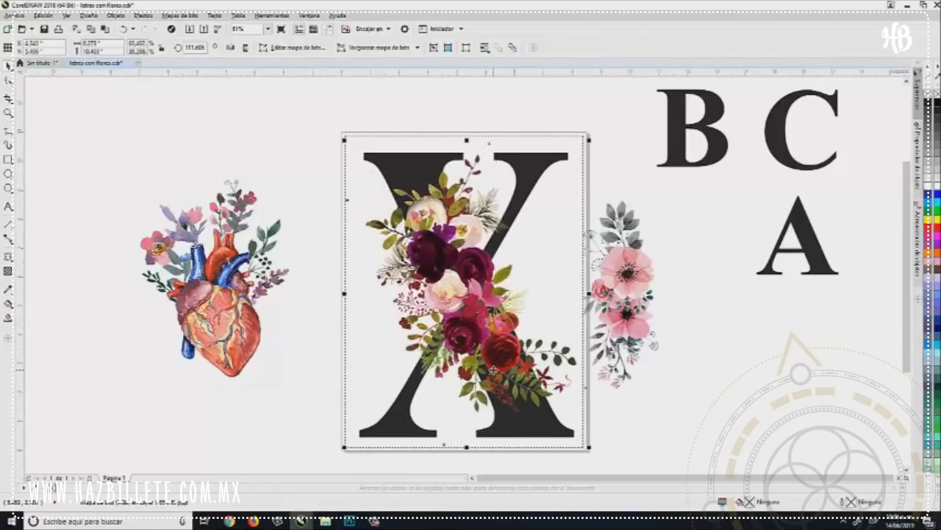
pyautogui.click(614, 166)
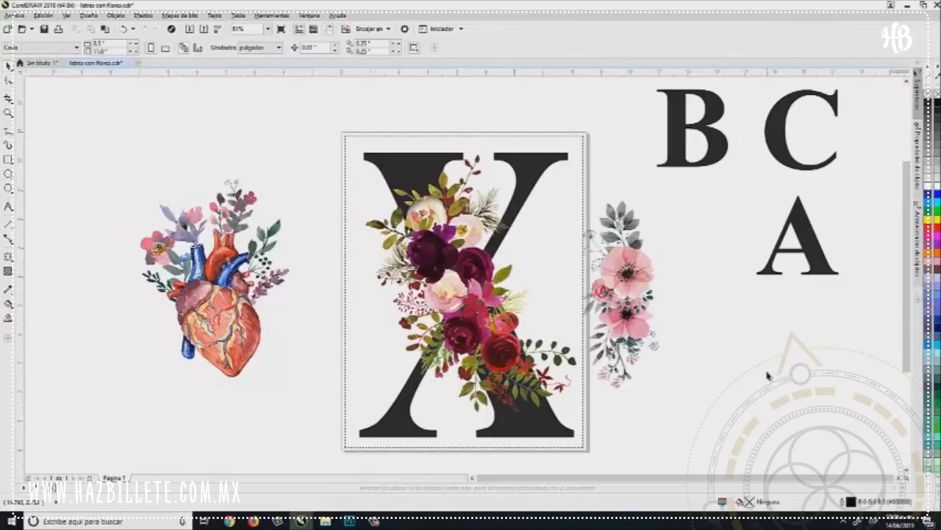
pyautogui.click(468, 280)
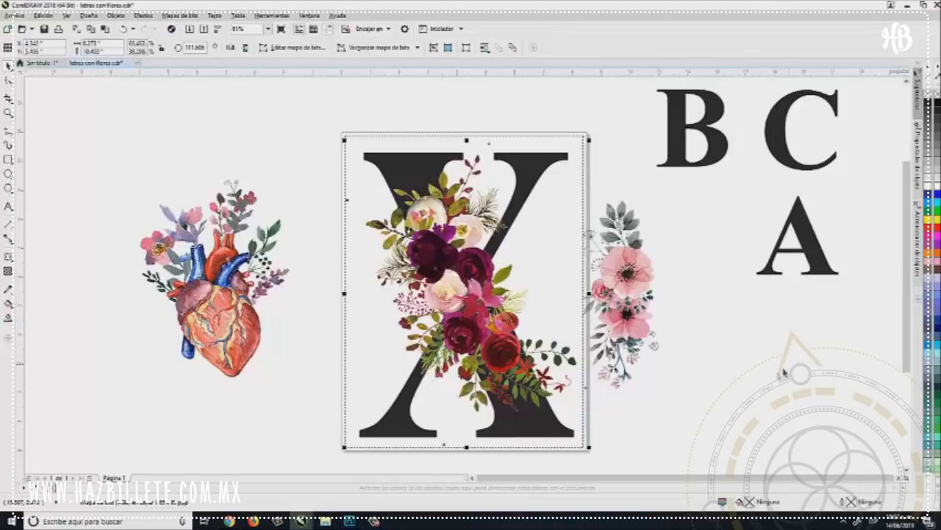
pyautogui.moveTo(374, 520)
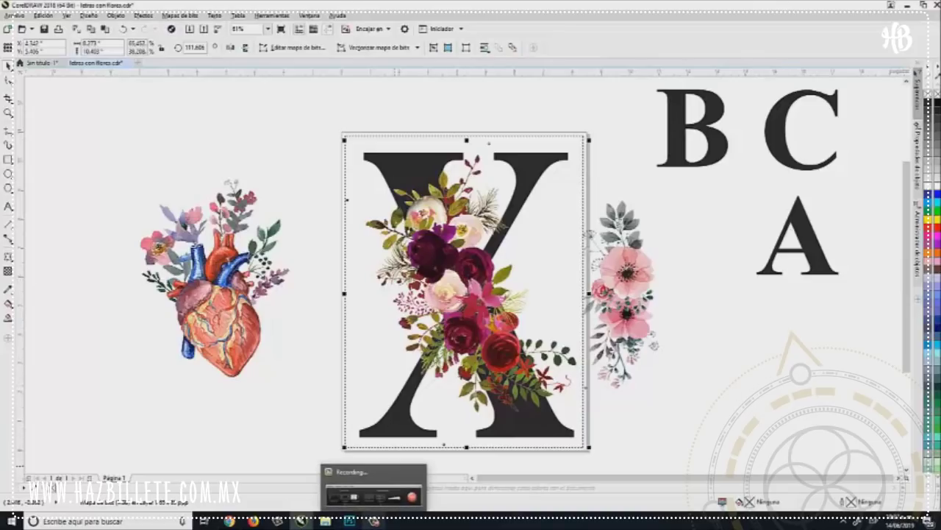